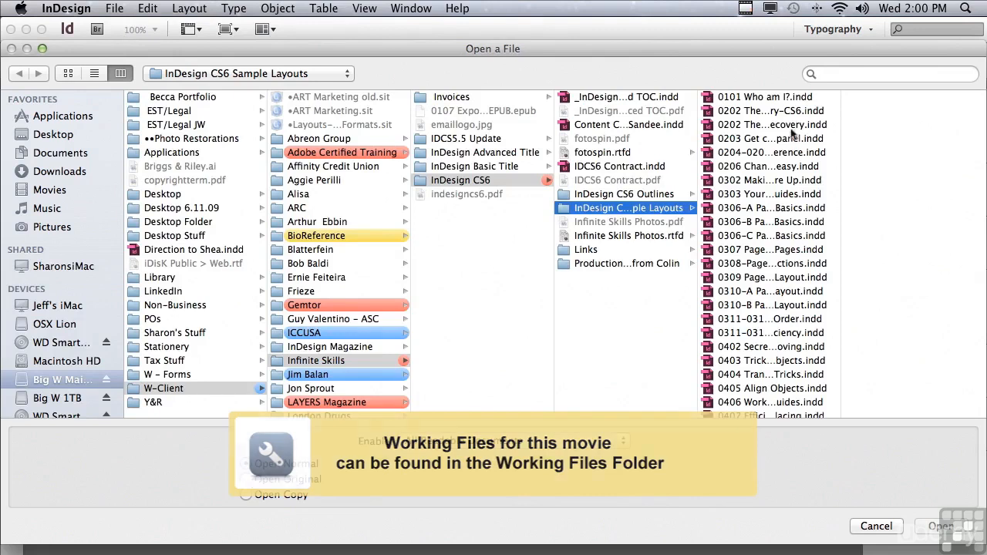
# Step: Open the document 1002 Next & Previous Page Numbers.indd from the InDesign CS6 Sample Layouts folder
pyautogui.moveTo(841, 115); pyautogui.dragTo(834, 416)
pyautogui.click(746, 359)
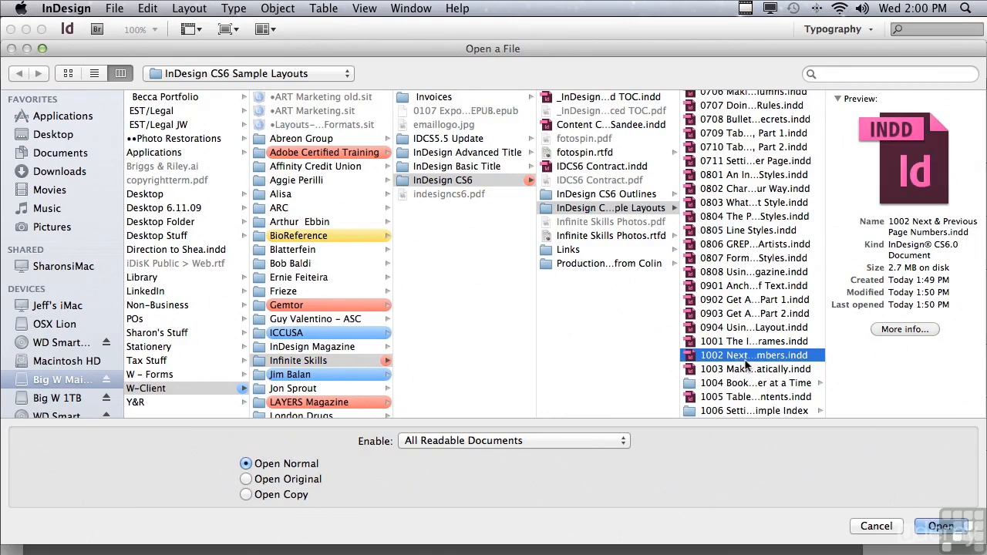
pyautogui.click(935, 530)
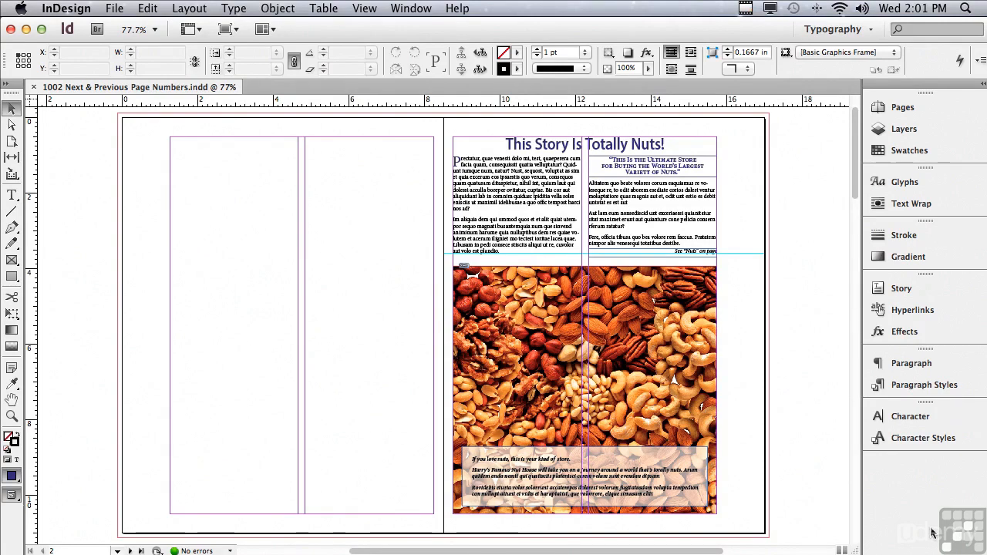
# Step: Insert a Next Page Number marker at the end of the "See “Nuts” on page" jump line on page 3
pyautogui.click(12, 416)
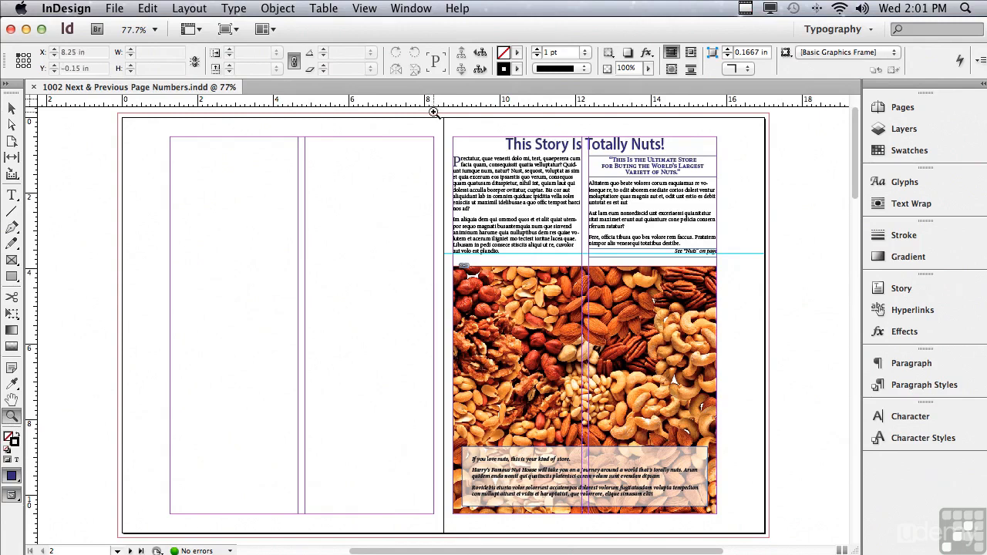
pyautogui.moveTo(434, 113); pyautogui.dragTo(773, 334)
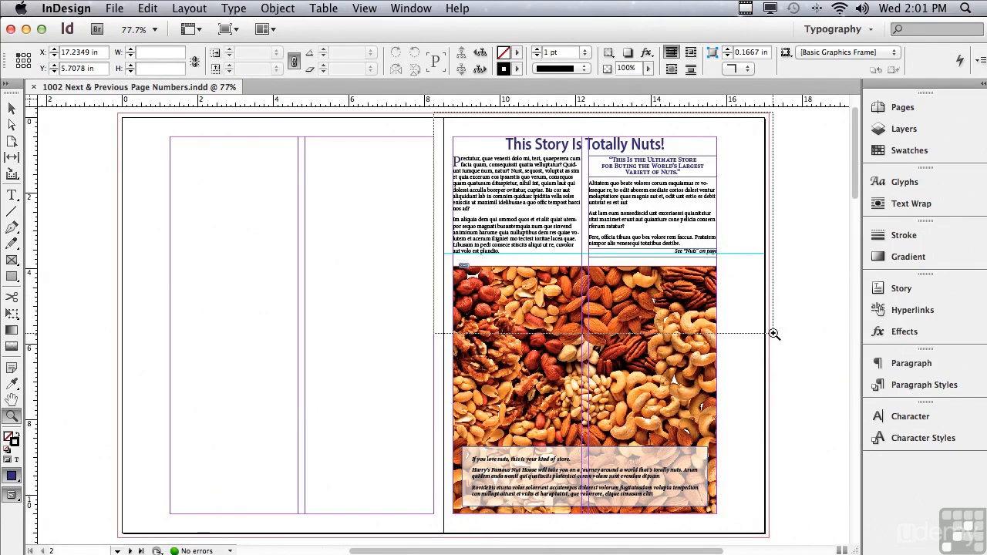
pyautogui.moveTo(774, 333); pyautogui.dragTo(773, 333)
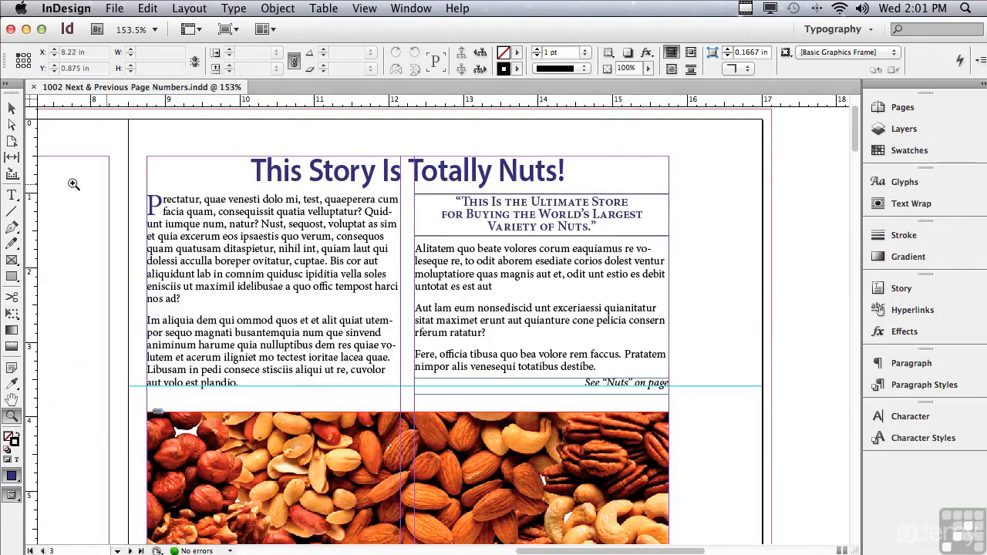
pyautogui.click(12, 196)
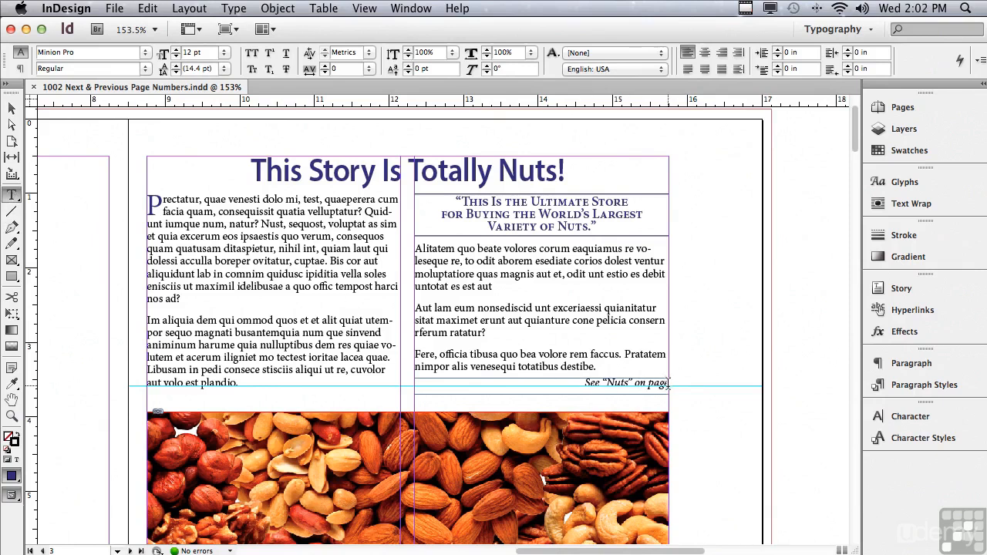
pyautogui.click(668, 383)
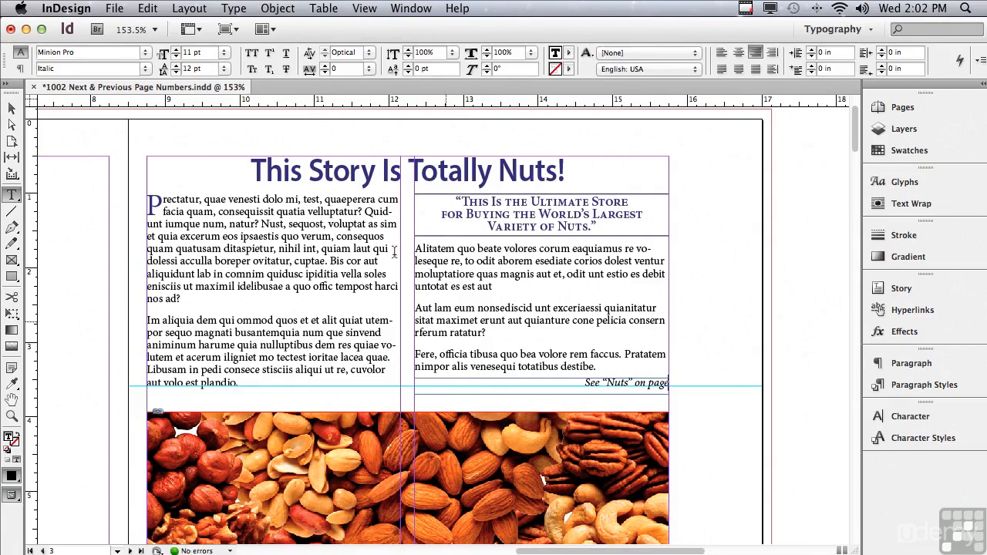
pyautogui.click(224, 7)
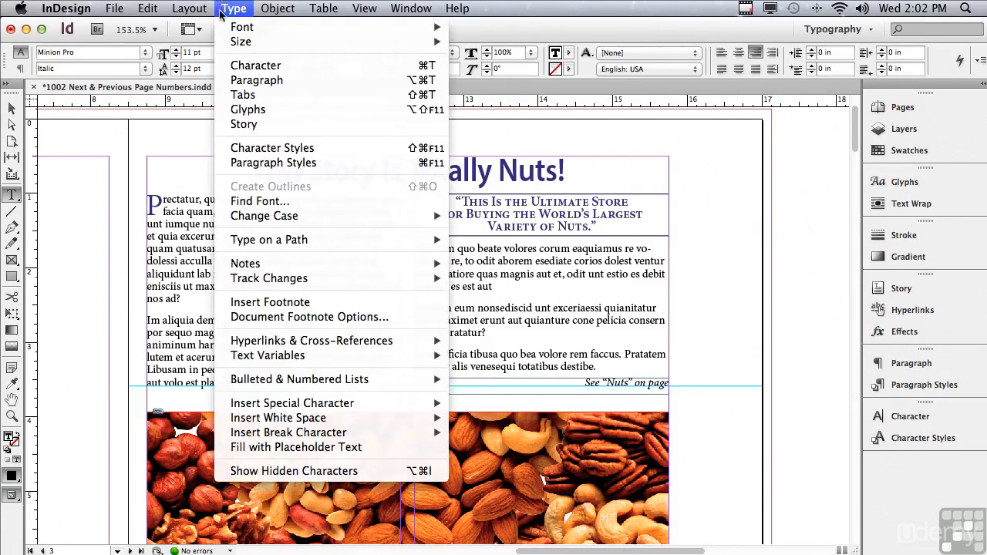
pyautogui.moveTo(253, 404)
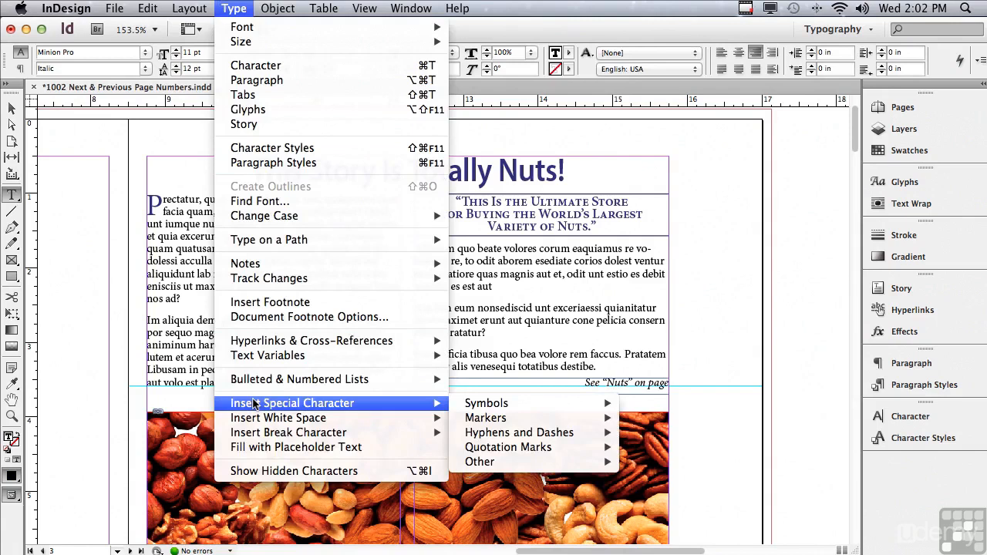
pyautogui.moveTo(466, 420)
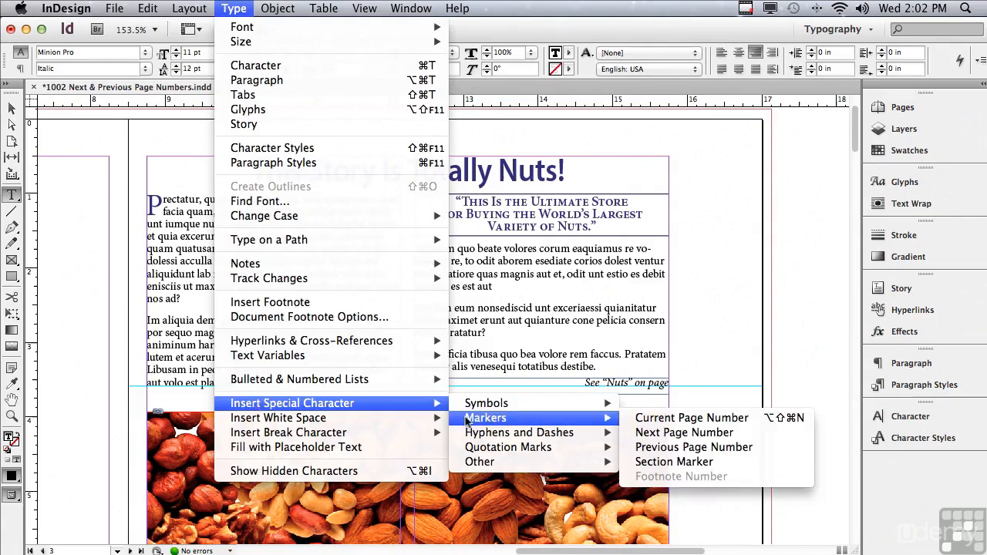
pyautogui.click(638, 433)
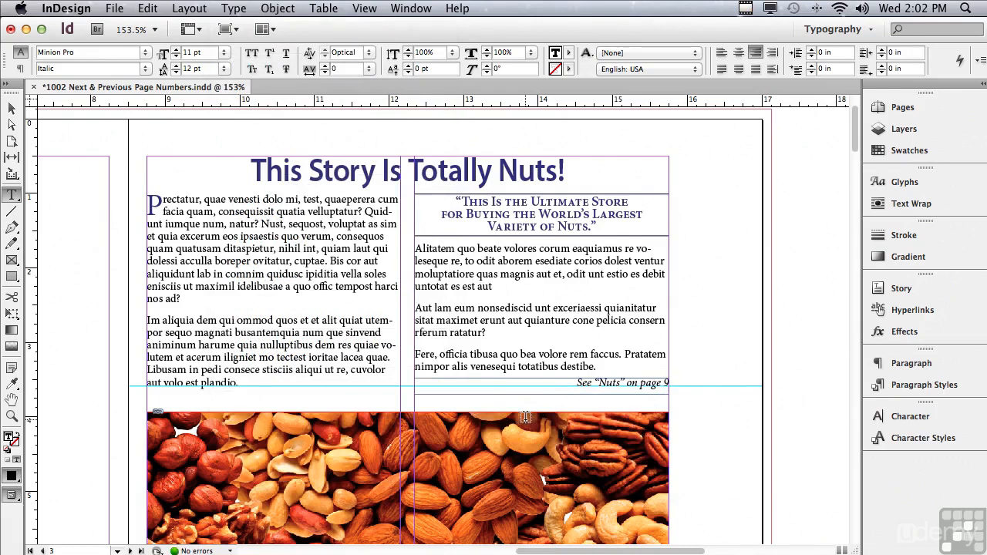
# Step: Show text threads for the main story frame on page 3 and trace its link to the continuation frame on page 9
pyautogui.click(12, 110)
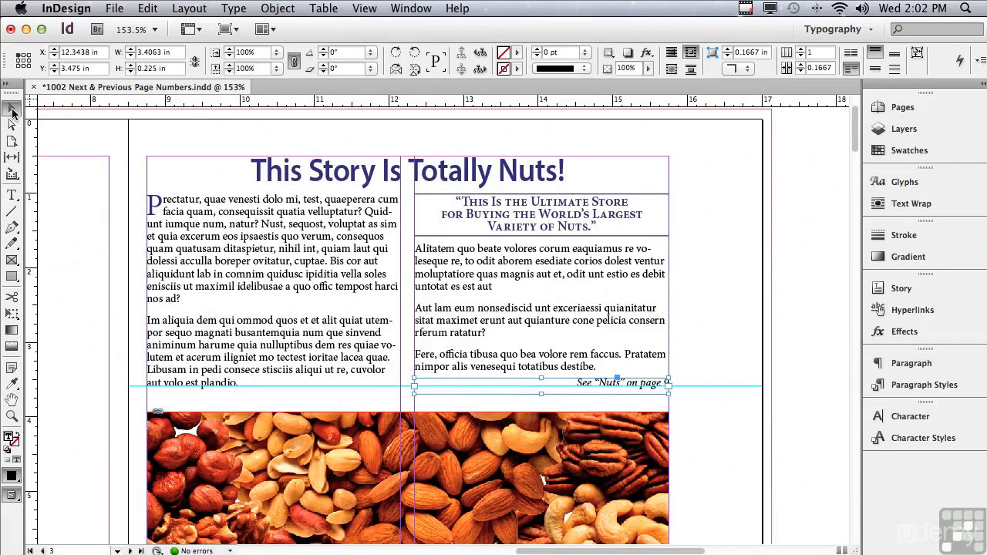
pyautogui.click(462, 276)
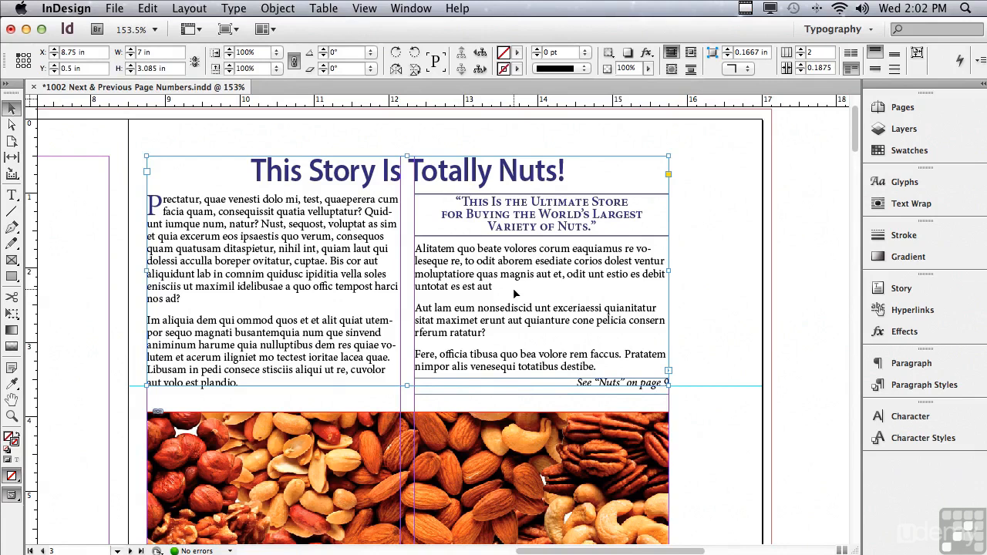
pyautogui.click(362, 9)
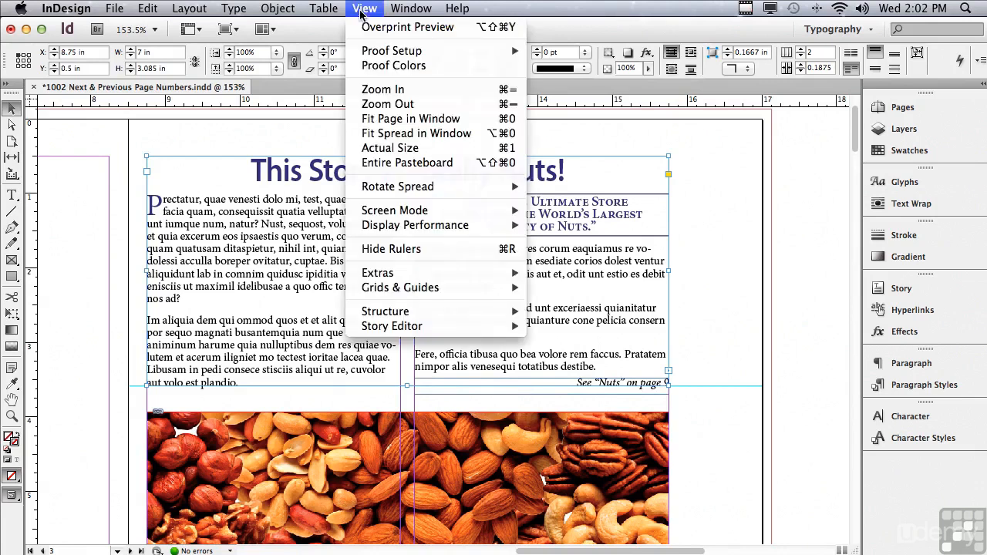
pyautogui.moveTo(375, 276)
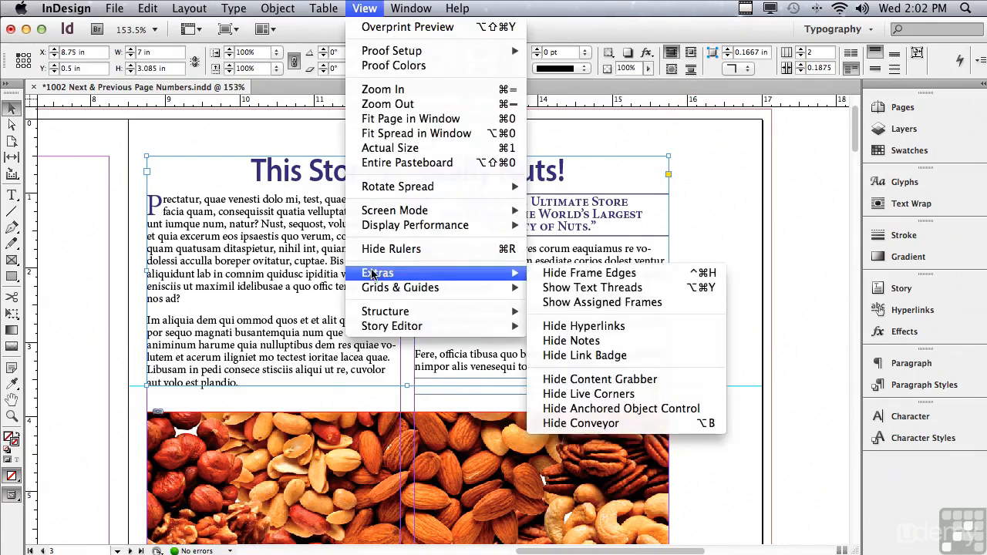
pyautogui.click(551, 287)
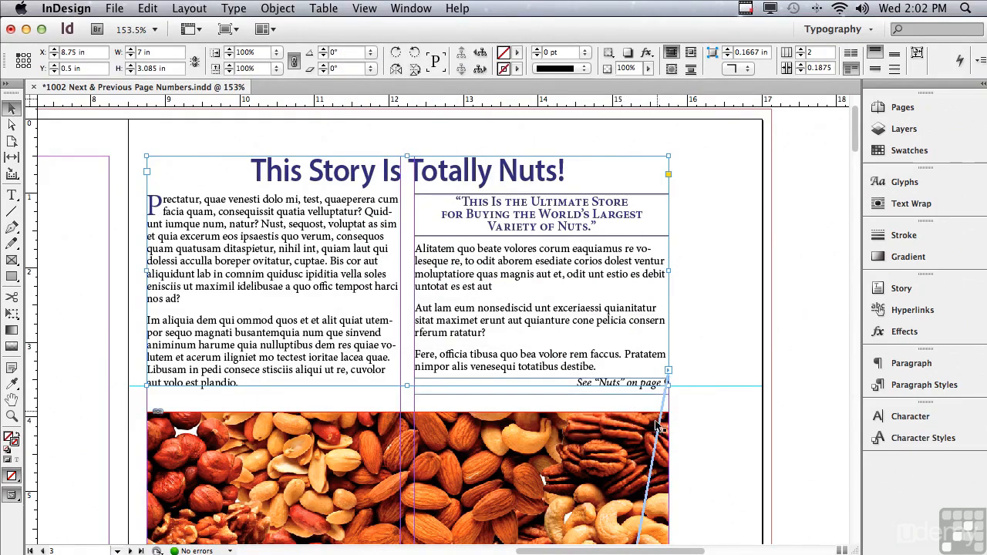
pyautogui.moveTo(852, 149); pyautogui.dragTo(777, 475)
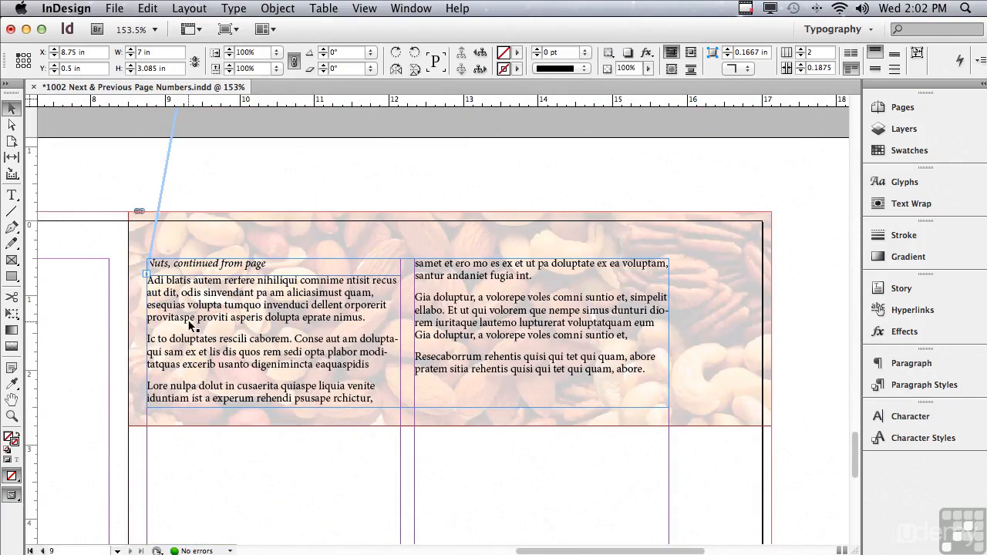
pyautogui.moveTo(855, 459); pyautogui.dragTo(879, 137)
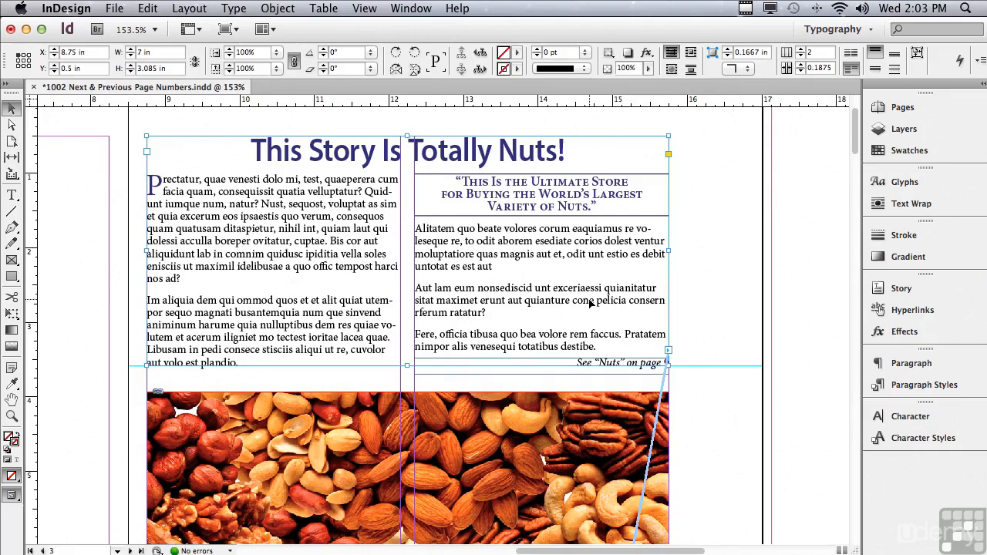
# Step: Move the "See “Nuts” on page" frame down to Y 3.645 in, clear of the story frame, and check the story's thread
pyautogui.click(571, 373)
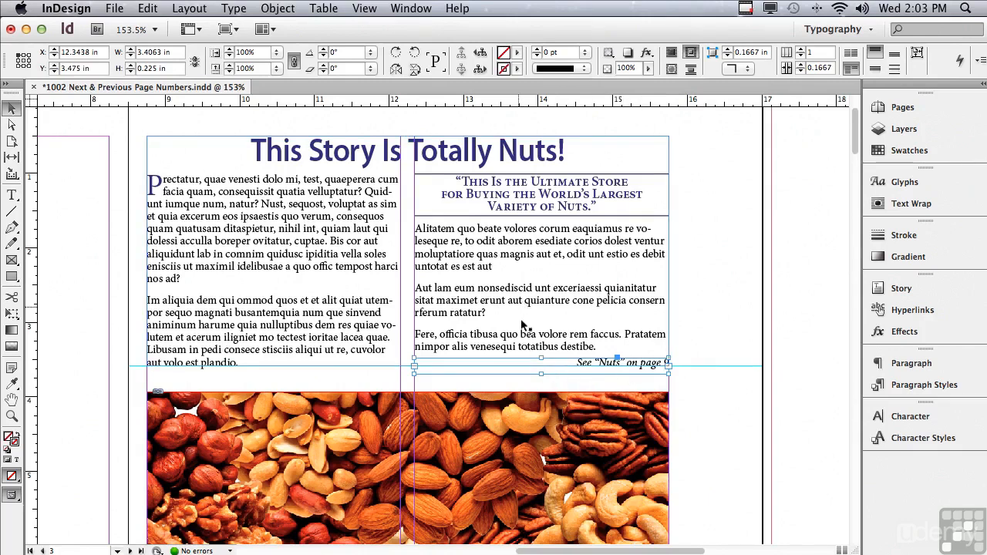
pyautogui.moveTo(523, 378); pyautogui.dragTo(522, 392)
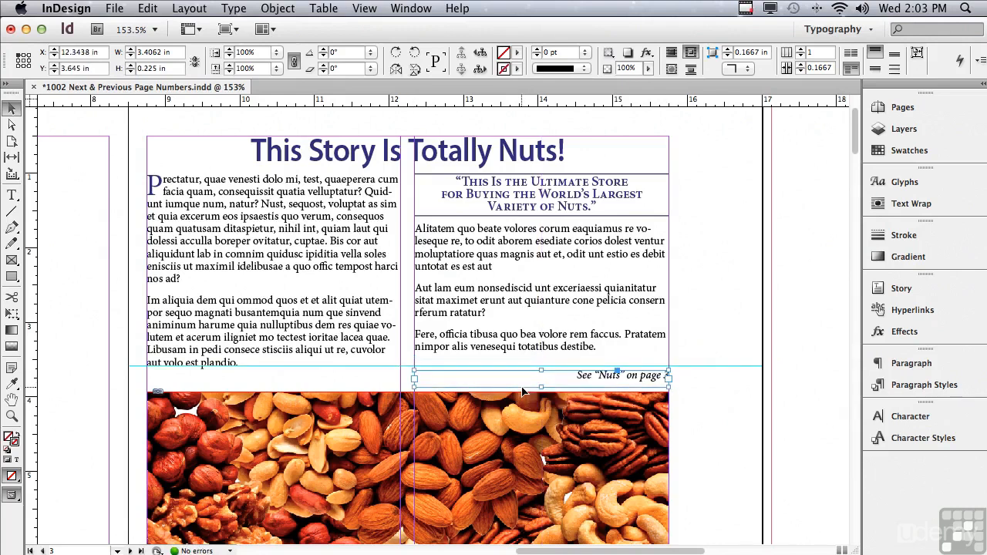
pyautogui.click(722, 397)
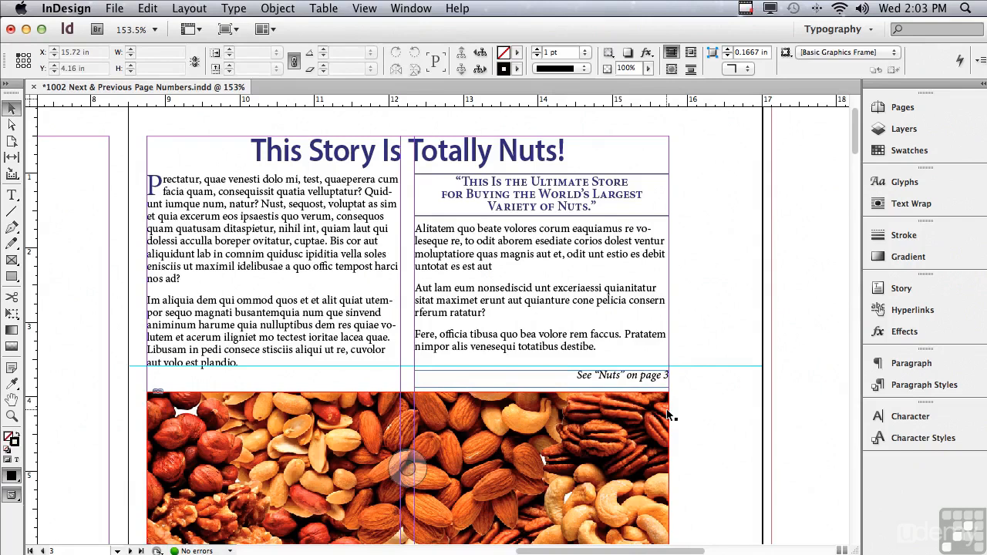
pyautogui.click(578, 290)
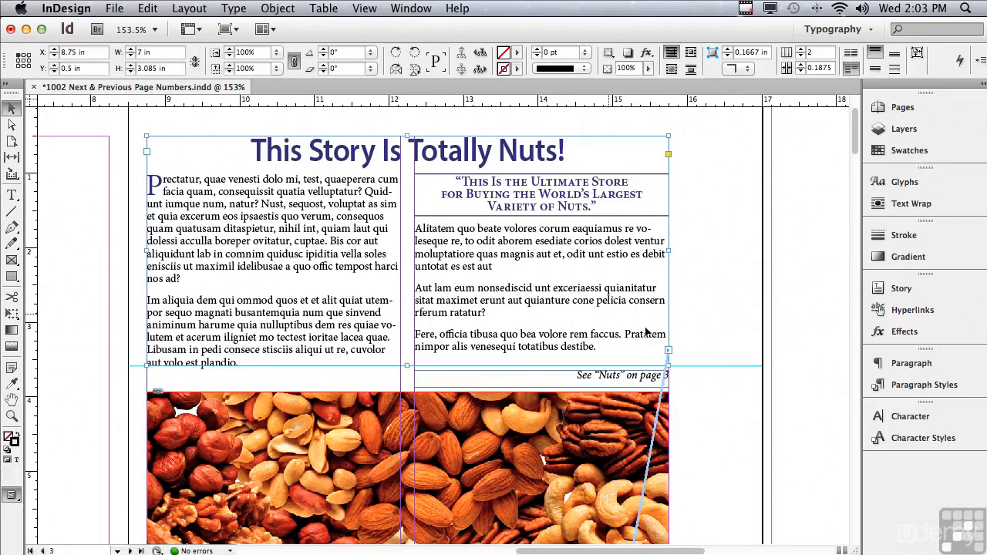
pyautogui.click(699, 412)
# Step: Move the "See “Nuts” on page" frame back up so it overlaps the bottom of the story frame, and deselect it
pyautogui.click(586, 379)
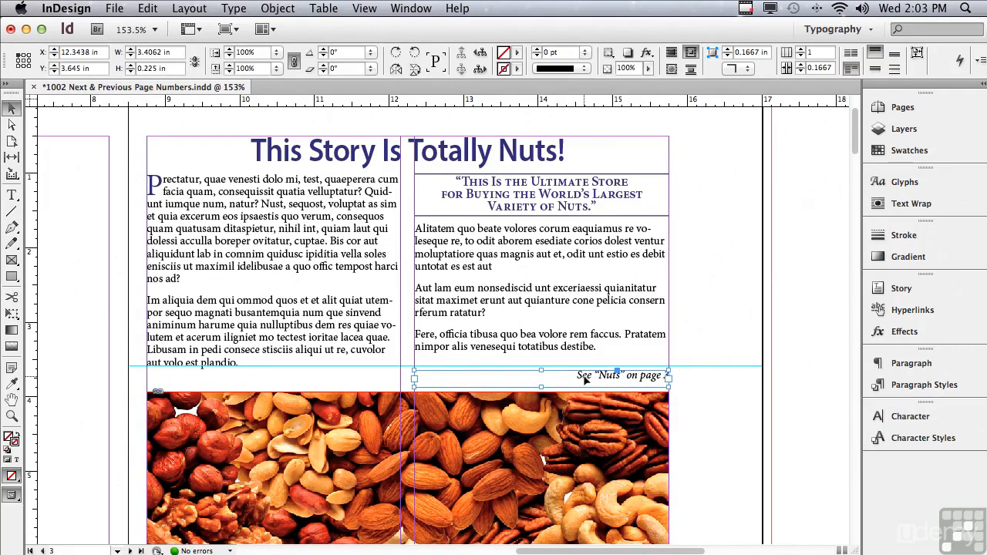
pyautogui.moveTo(585, 378); pyautogui.dragTo(583, 370)
pyautogui.click(711, 375)
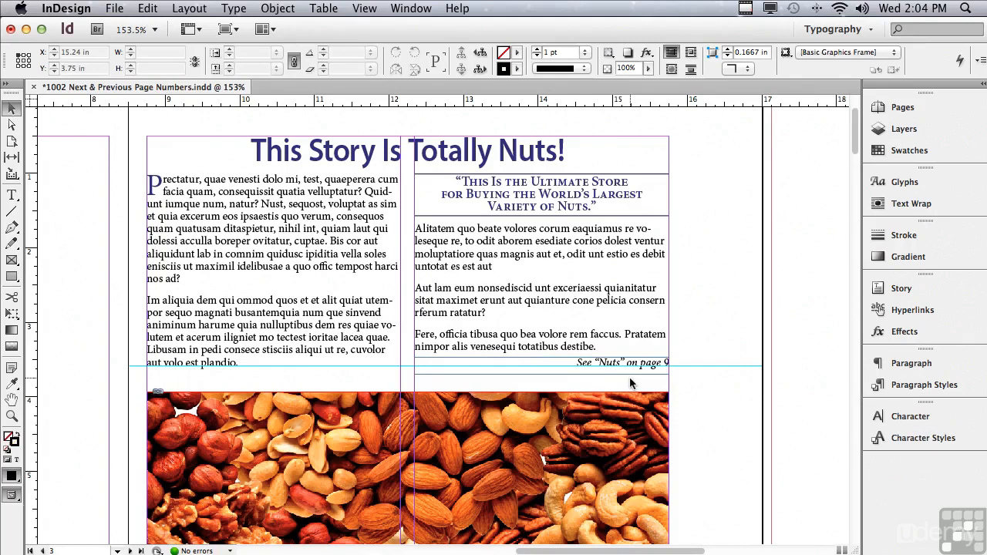
# Step: Insert a Previous Page Number marker at the end of the "Nuts, continued from page" line on page 9
pyautogui.moveTo(854, 125); pyautogui.dragTo(829, 226)
pyautogui.scroll(-15, 806, 331)
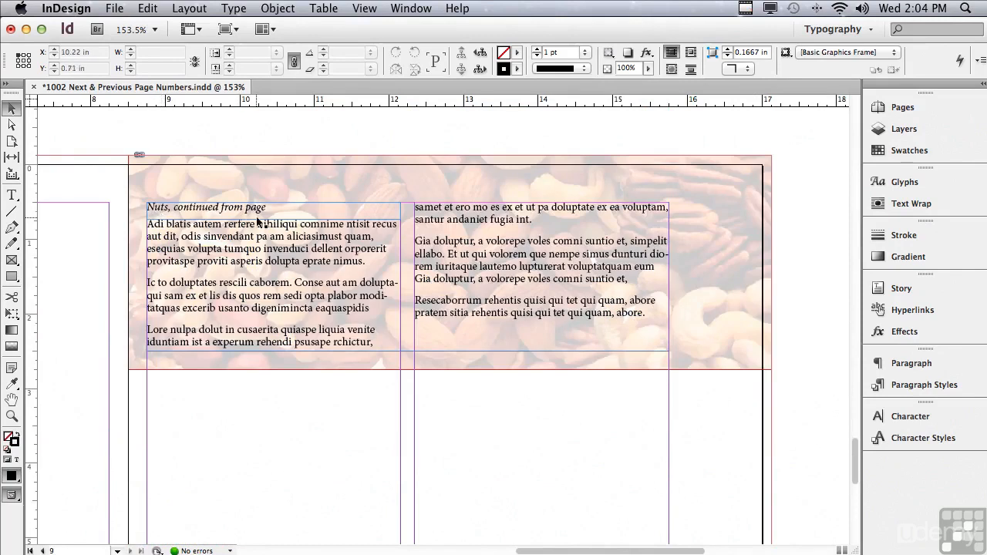
pyautogui.press('t')
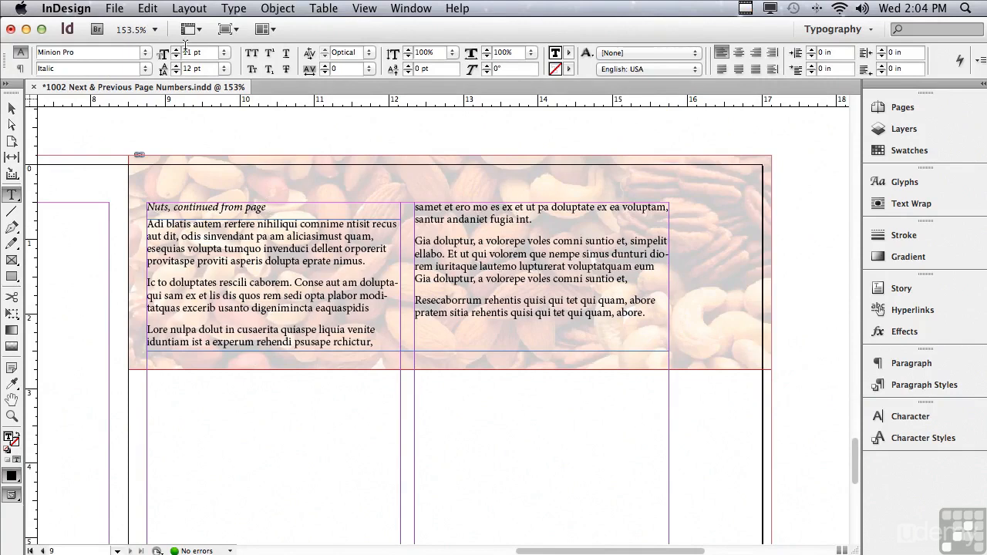
pyautogui.click(234, 9)
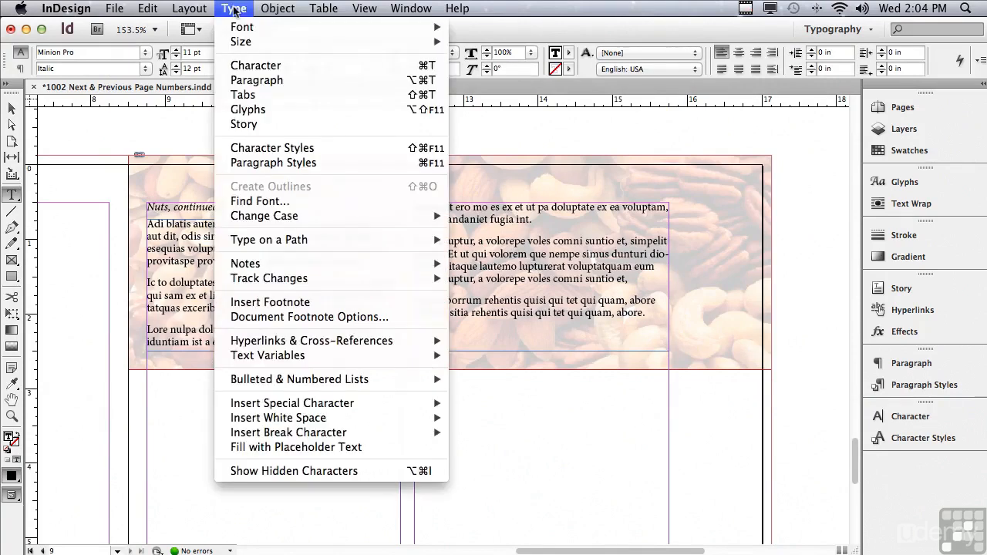
pyautogui.moveTo(424, 403)
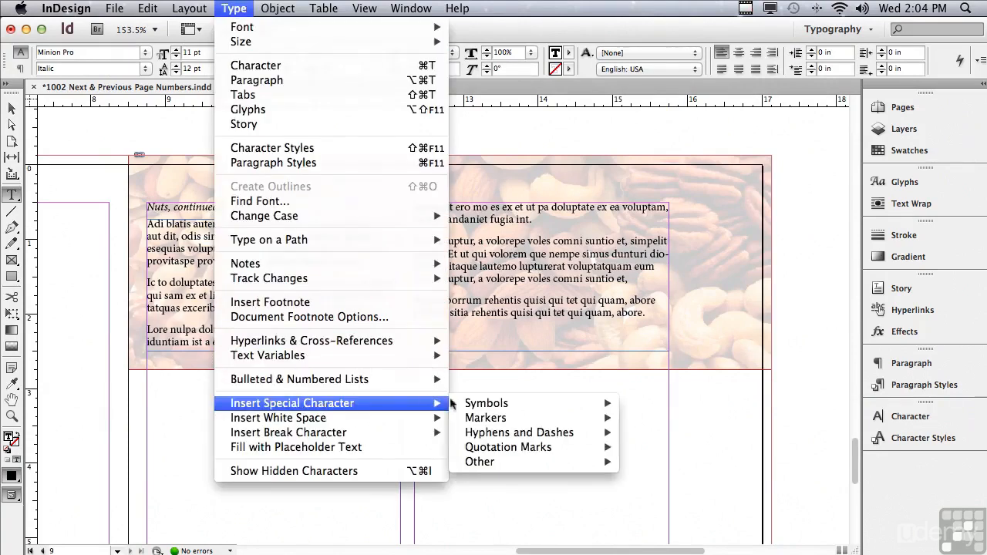
pyautogui.moveTo(465, 419)
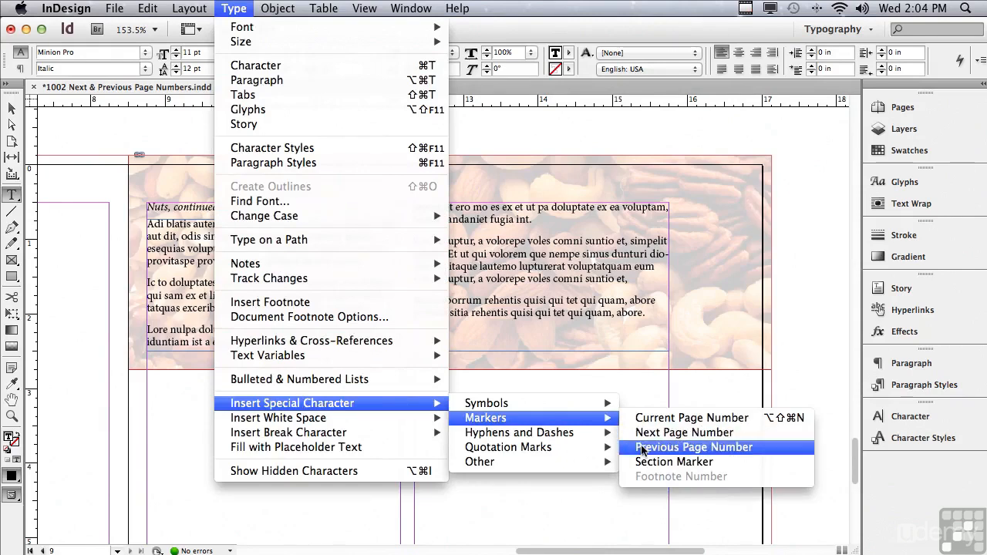
pyautogui.click(642, 447)
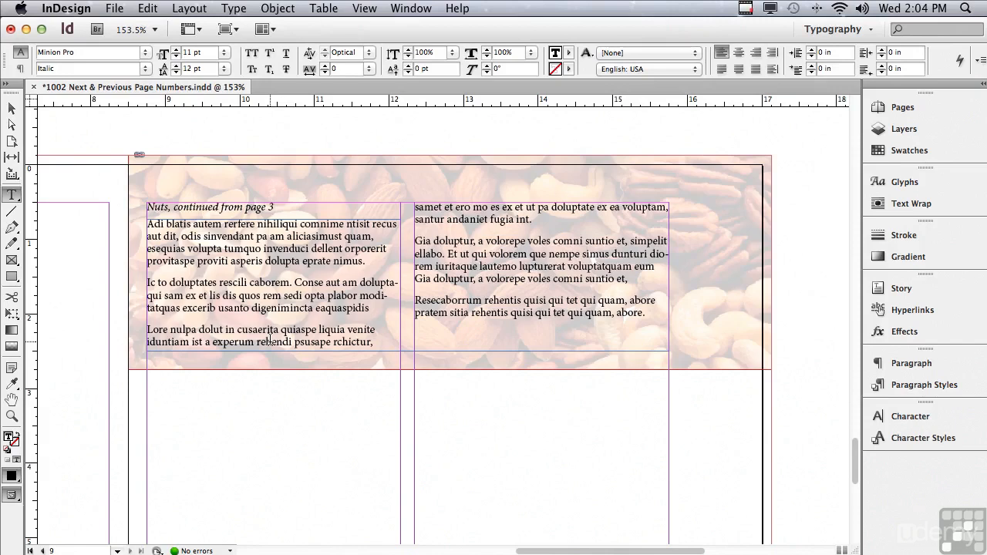
# Step: Move the "Nuts, continued from page" frame up to Y 0.11 in, off the story frame, and return it to Y 0.5 in
pyautogui.click(12, 108)
pyautogui.click(234, 294)
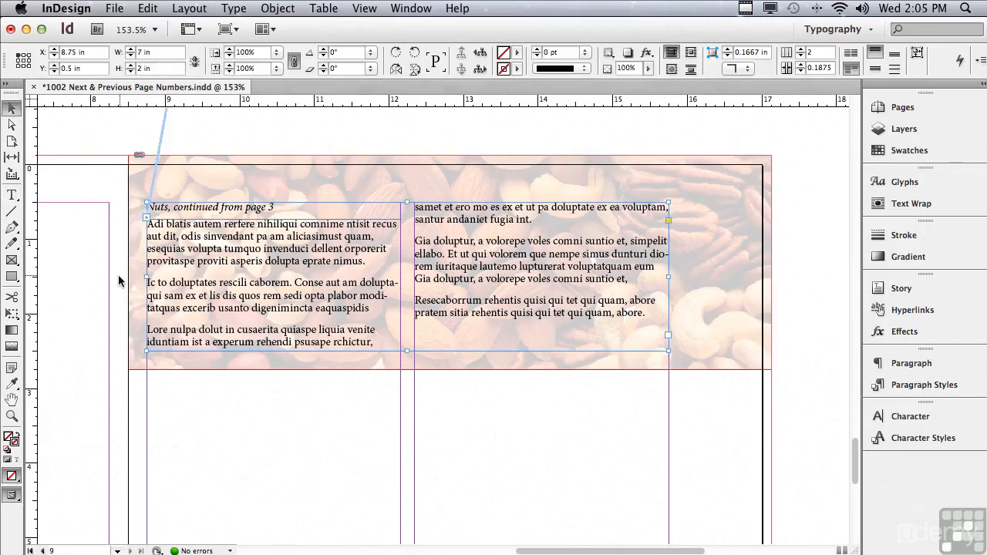
pyautogui.click(228, 213)
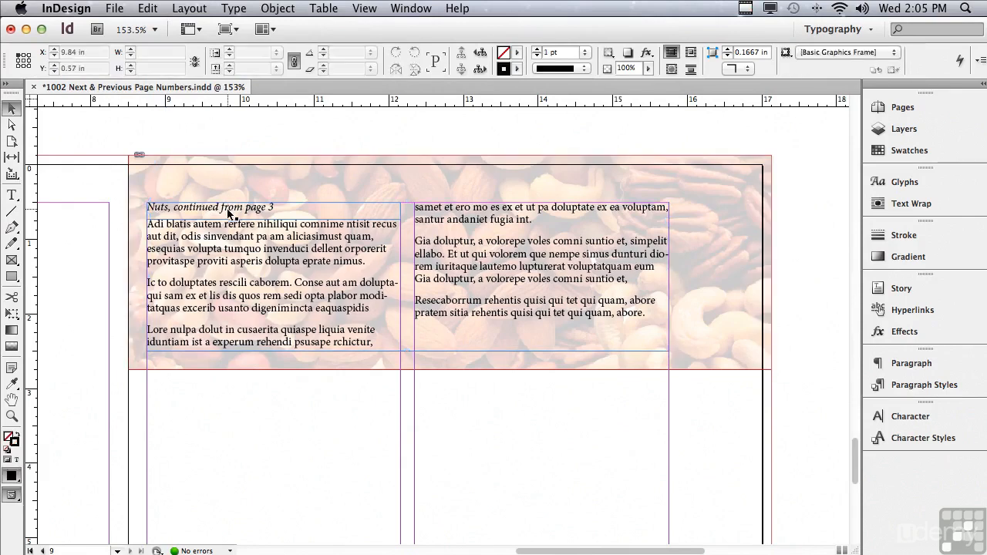
pyautogui.moveTo(228, 213); pyautogui.dragTo(224, 182)
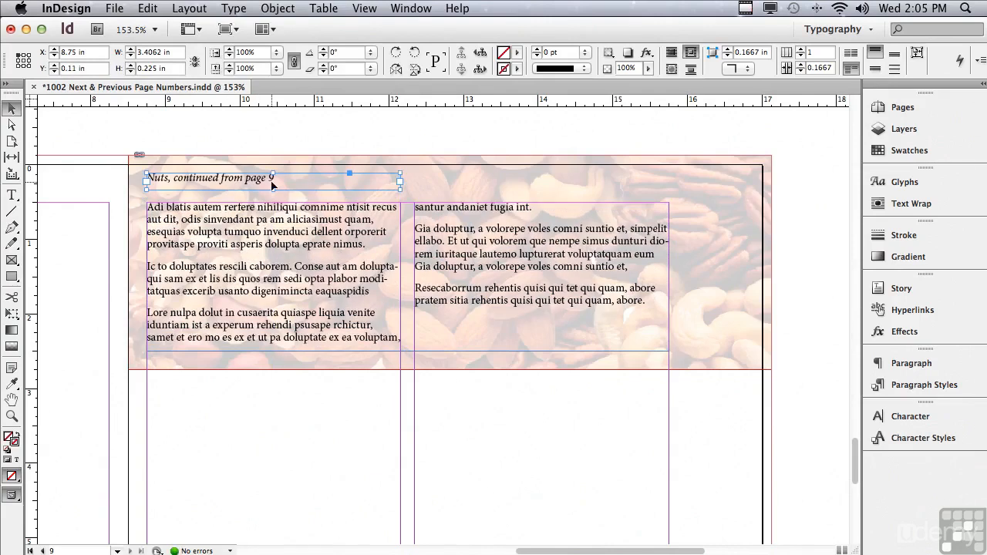
pyautogui.moveTo(236, 182); pyautogui.dragTo(235, 210)
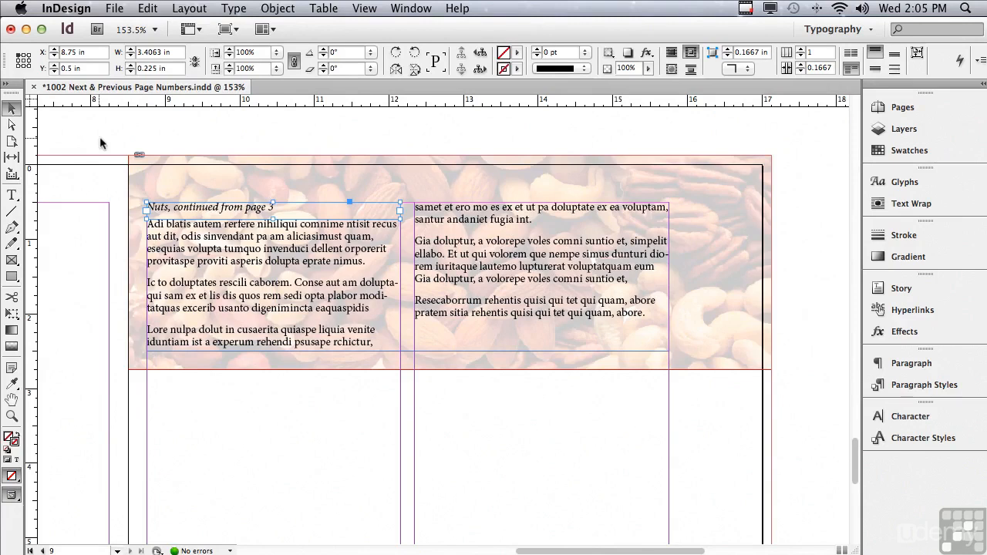
# Step: Move all the story's continuation objects, including the background photo, from page 9 across to page 8, at X -0.125 in
pyautogui.moveTo(115, 127); pyautogui.dragTo(835, 392)
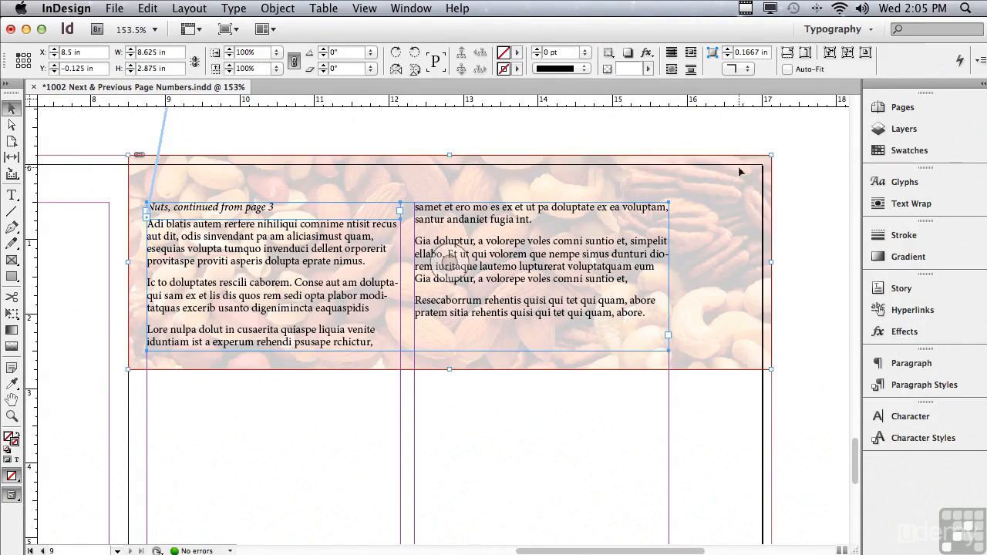
pyautogui.moveTo(769, 168); pyautogui.dragTo(129, 170)
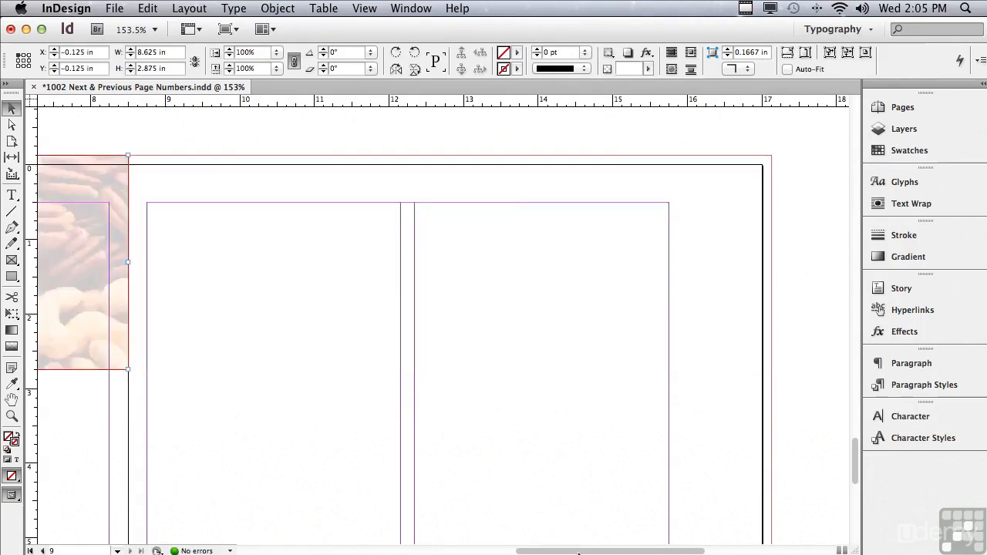
pyautogui.hscroll(-5, 539, 535)
pyautogui.hscroll(-5, 507, 535)
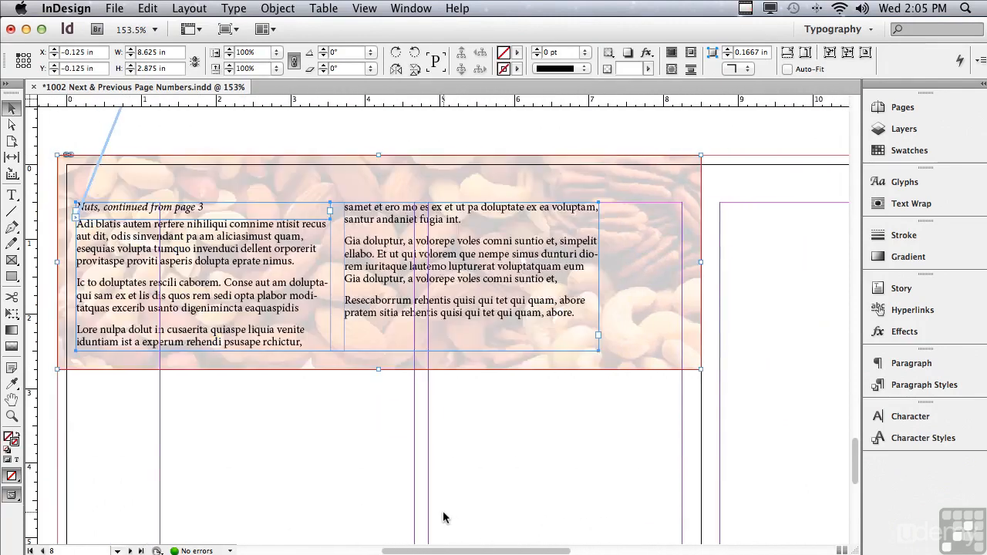
# Step: Check the "See “Nuts” on page" line on page 3, and move all of that page's objects across to page 2, at X 1.25 in
pyautogui.click(895, 109)
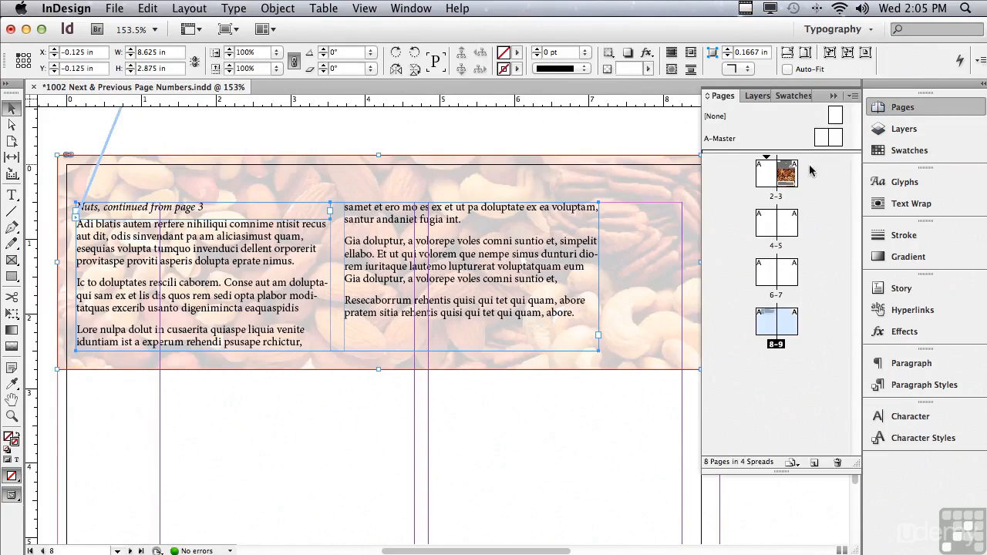
pyautogui.doubleClick(785, 174)
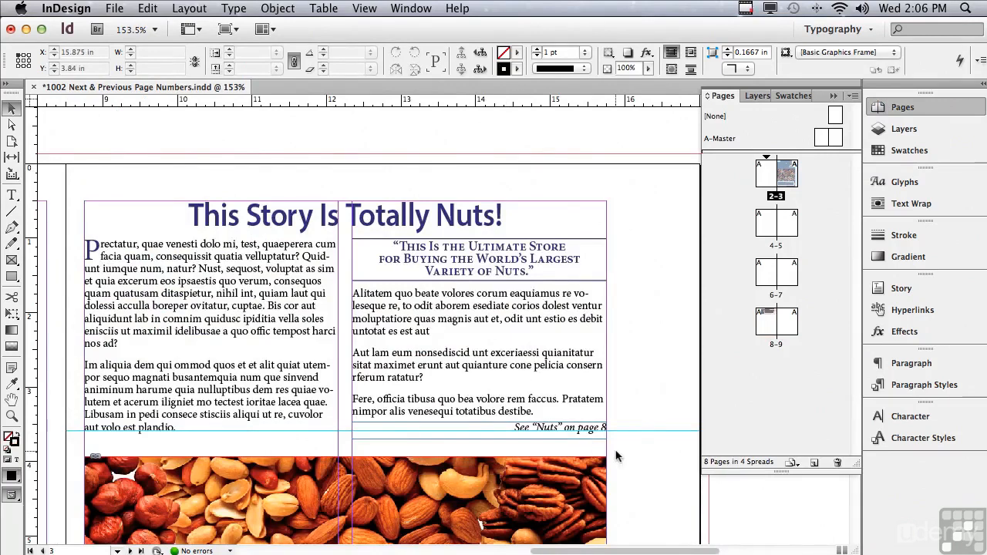
pyautogui.moveTo(101, 120); pyautogui.dragTo(580, 460)
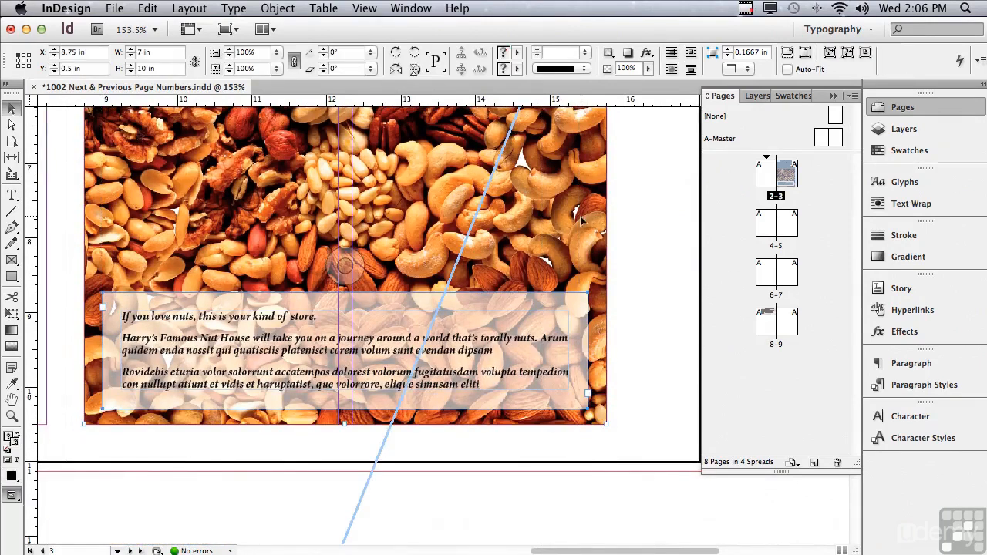
pyautogui.moveTo(590, 240); pyautogui.dragTo(41, 245)
pyautogui.moveTo(563, 550); pyautogui.dragTo(436, 513)
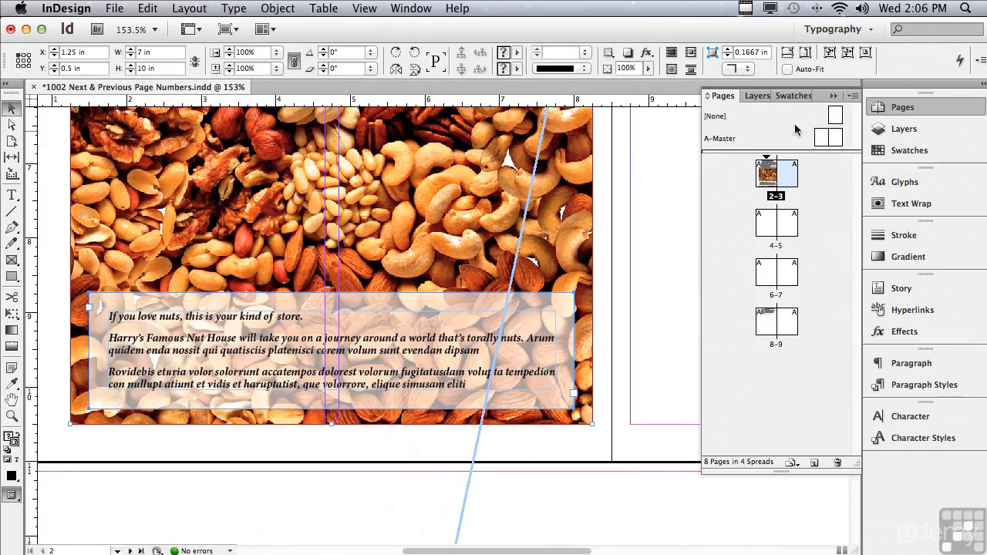
# Step: Return to page 8 and check the page number in the "Nuts, continued from page" line
pyautogui.click(833, 96)
pyautogui.moveTo(854, 181); pyautogui.dragTo(822, 456)
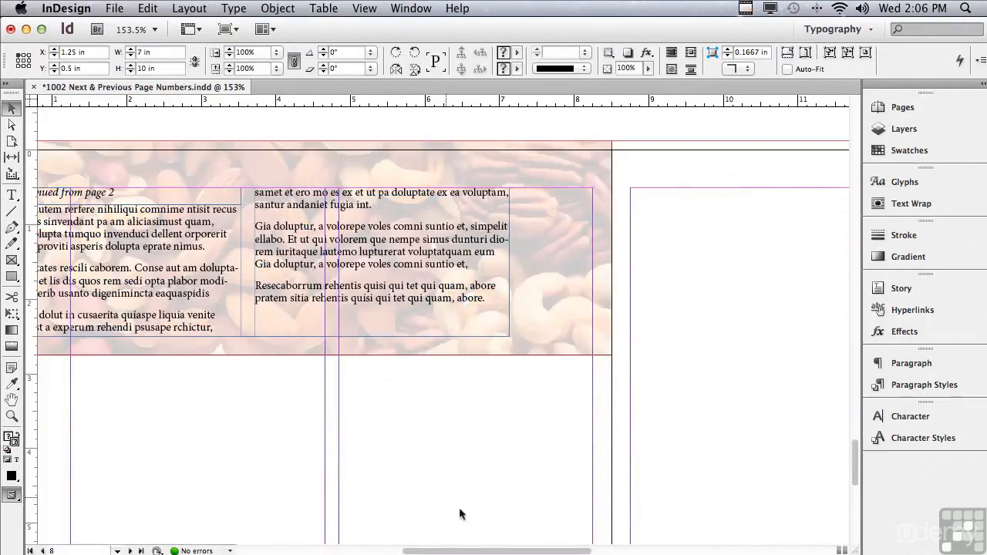
pyautogui.moveTo(472, 553); pyautogui.dragTo(441, 550)
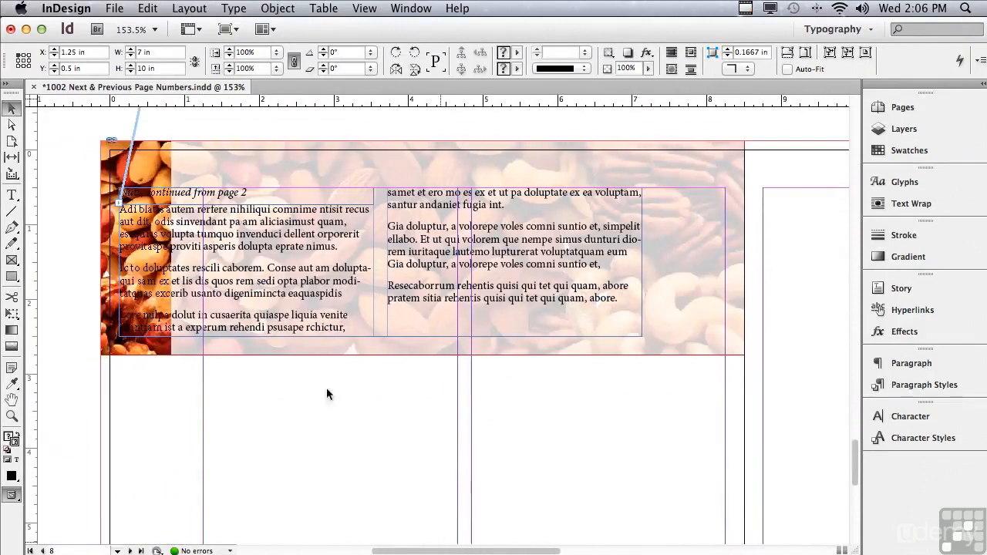